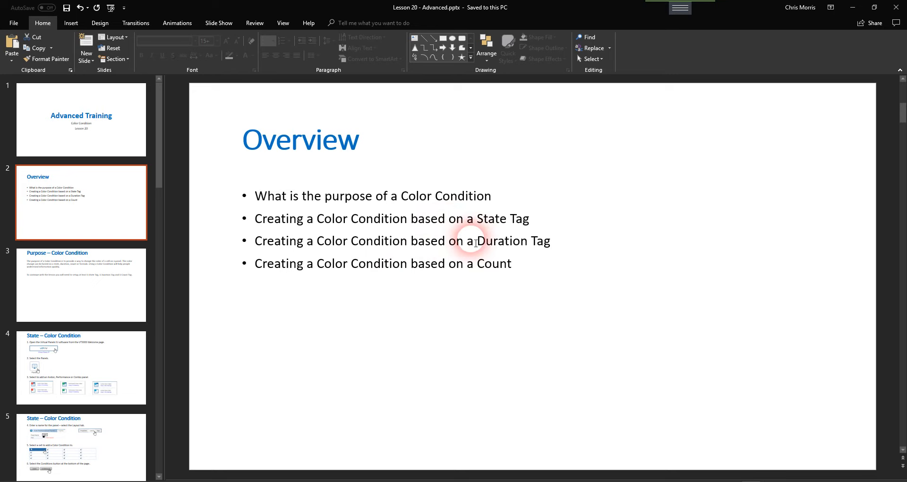
Switch from the Purpose slide to Virtual Panels IV in the browser and open the COLOR performance panel for editing.
left_click(106, 293)
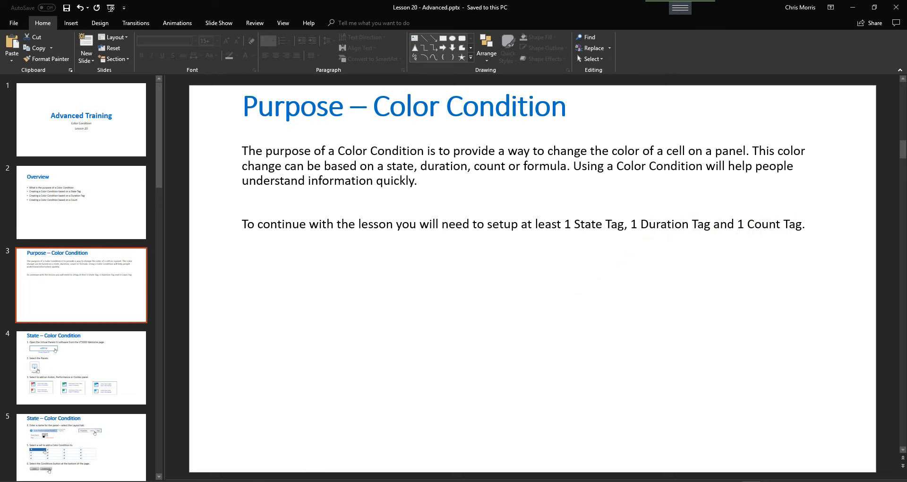
key("alt+Tab")
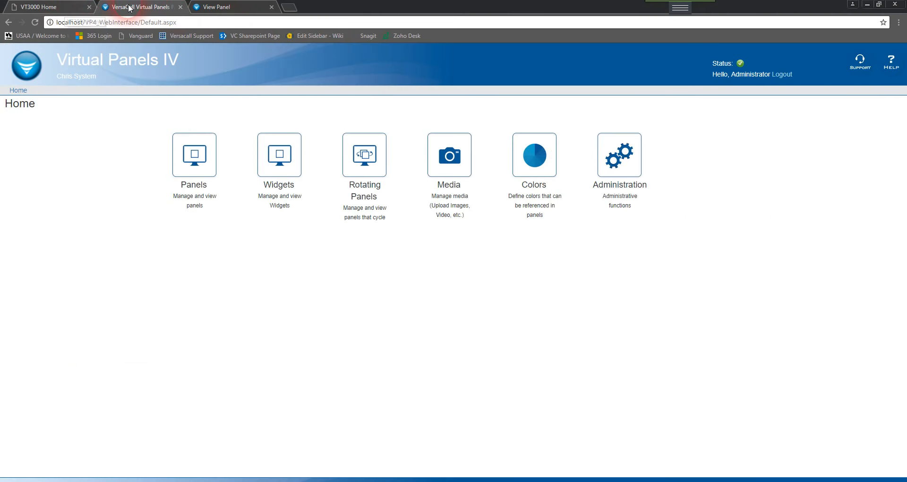
left_click(212, 174)
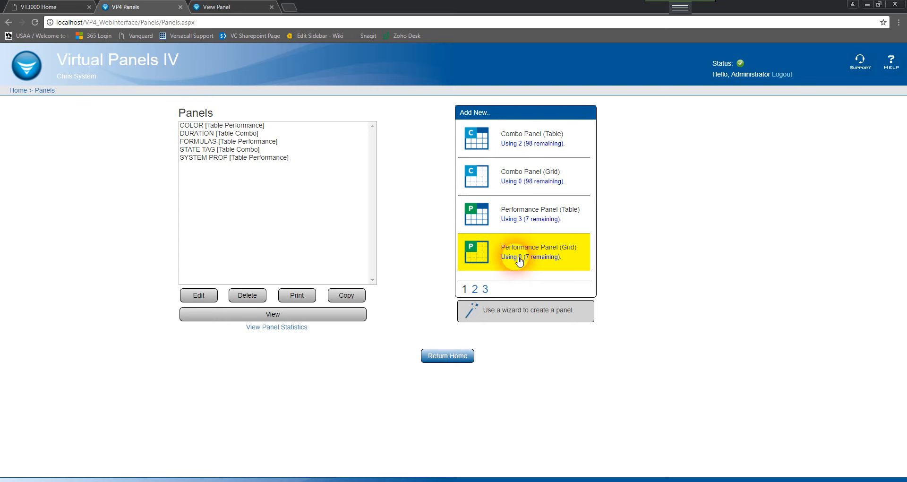
left_click(478, 289)
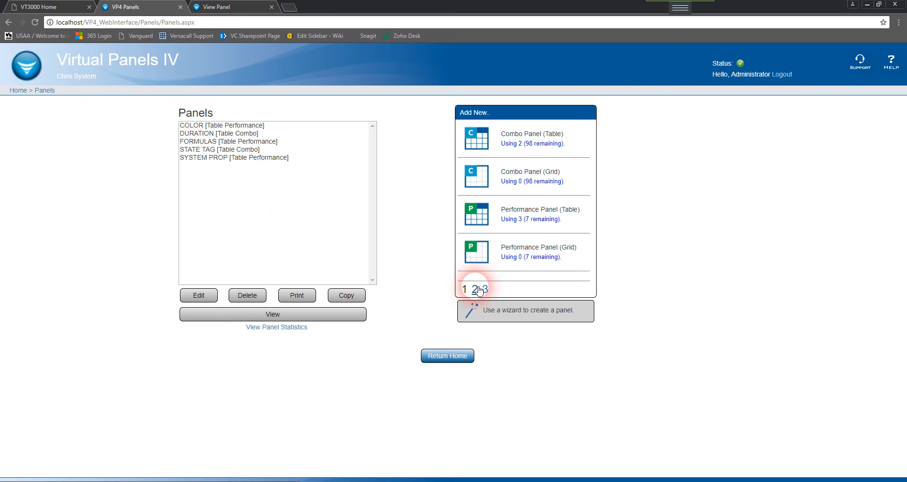
left_click(220, 125)
left_click(211, 297)
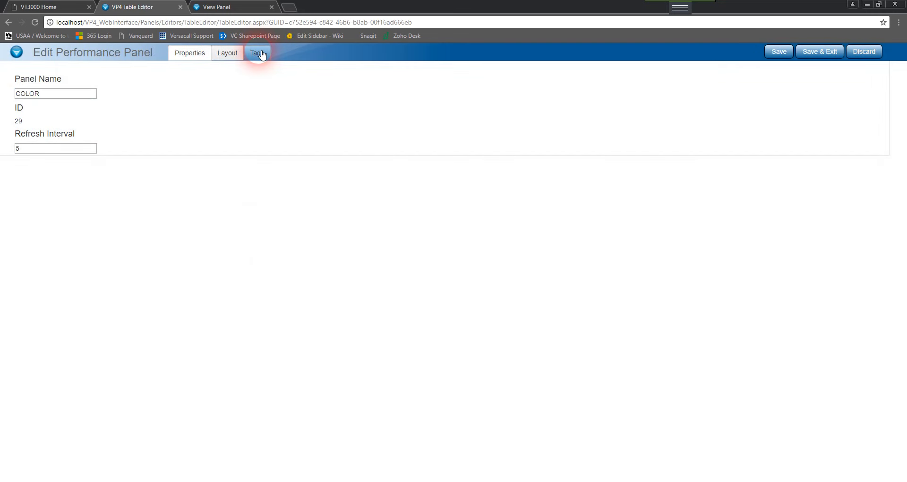
Review the panel's available tags and go to its table layout.
left_click(260, 53)
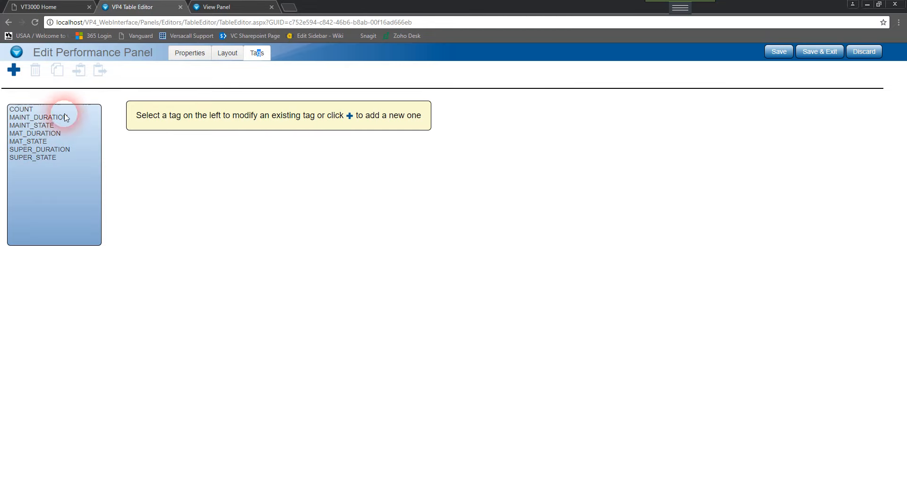
left_click(229, 54)
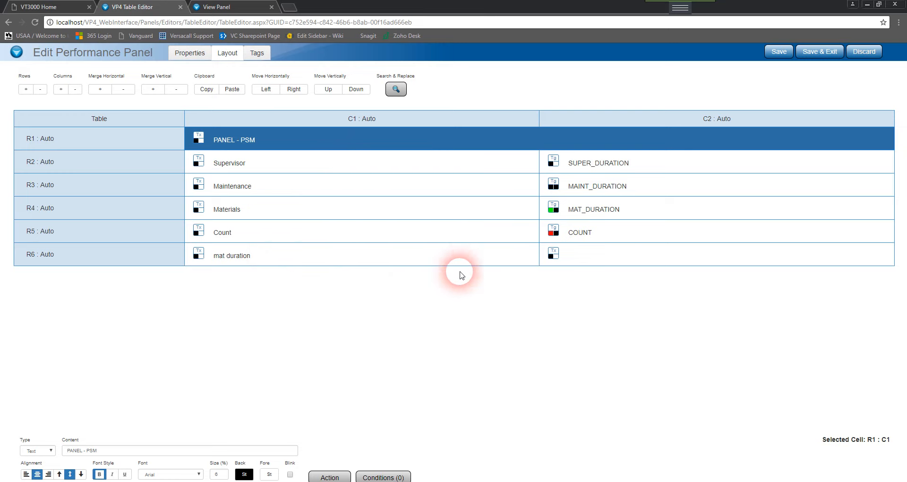
Start a color condition on the Supervisor row's SUPER_DURATION cell that compares ~SUPER_STATE = 0.
left_click(660, 165)
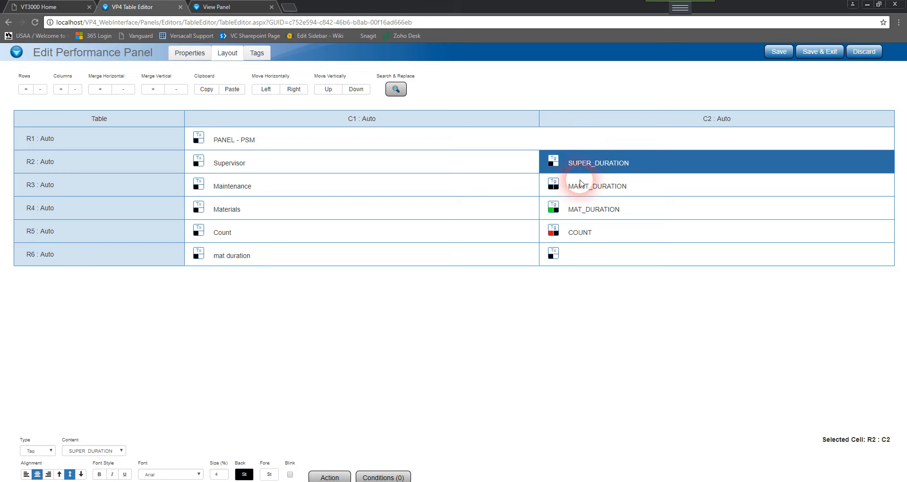
left_click(403, 477)
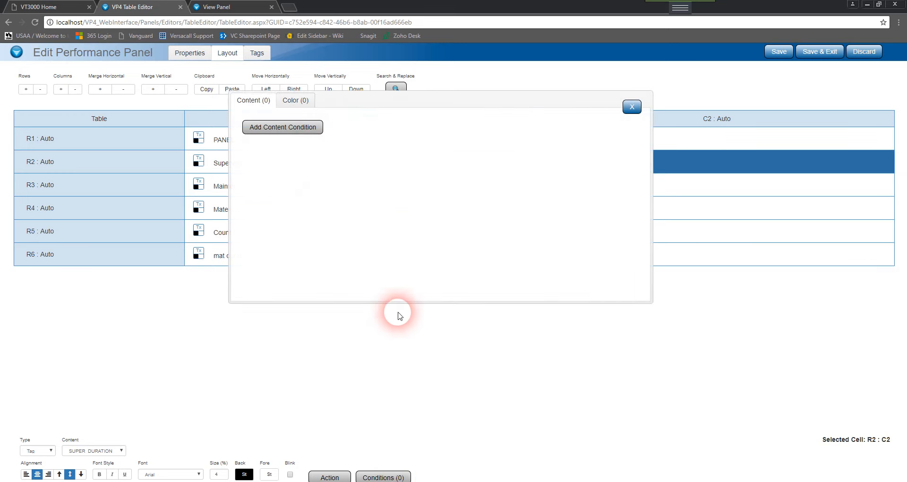
left_click(302, 103)
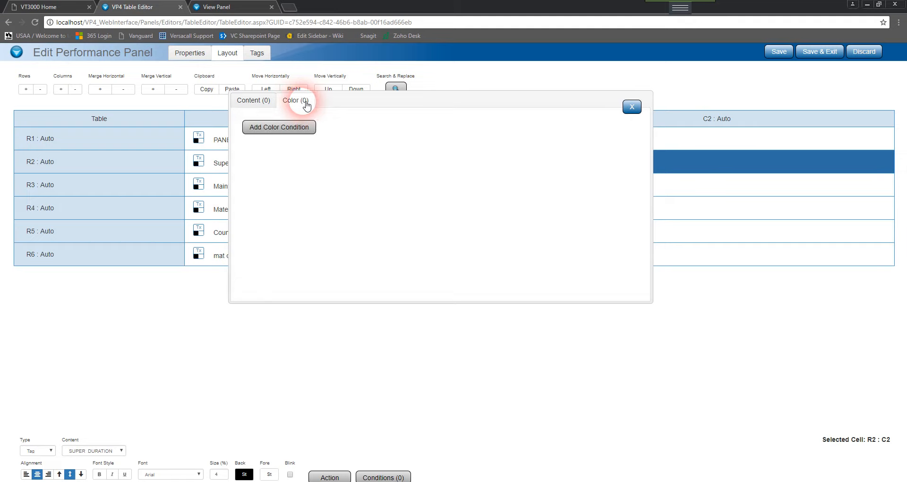
left_click(304, 129)
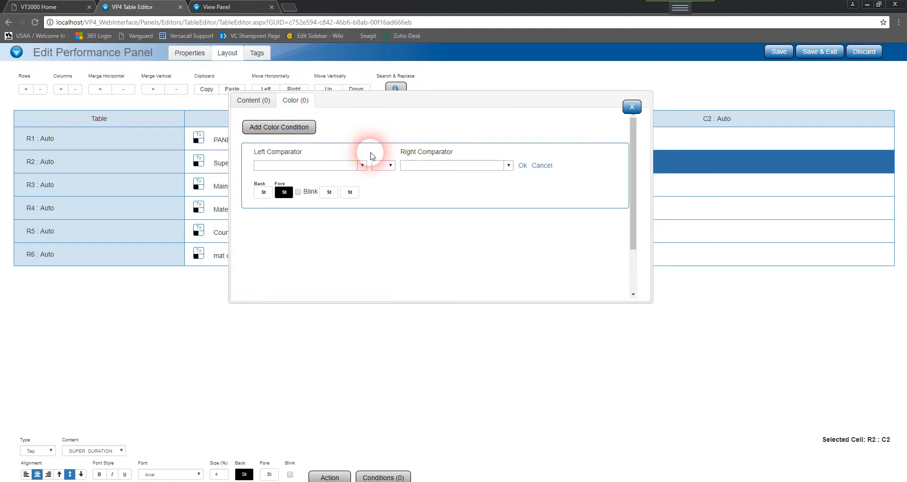
left_click(362, 165)
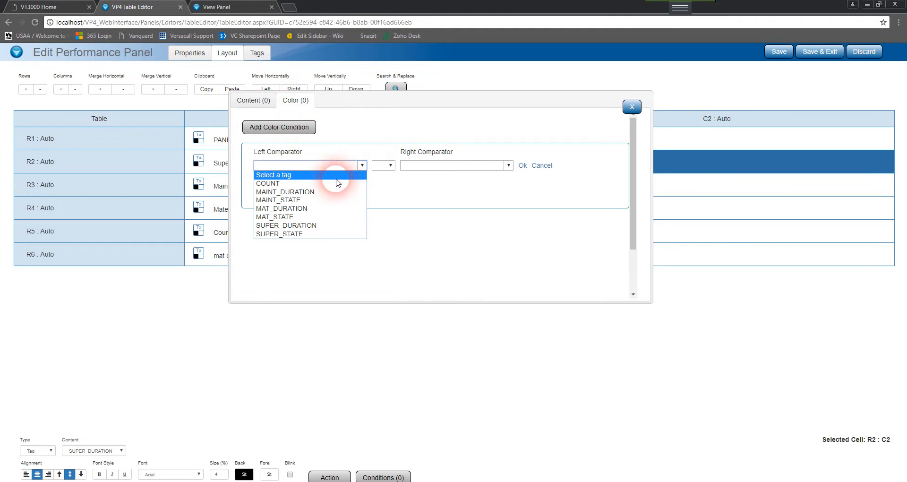
left_click(316, 234)
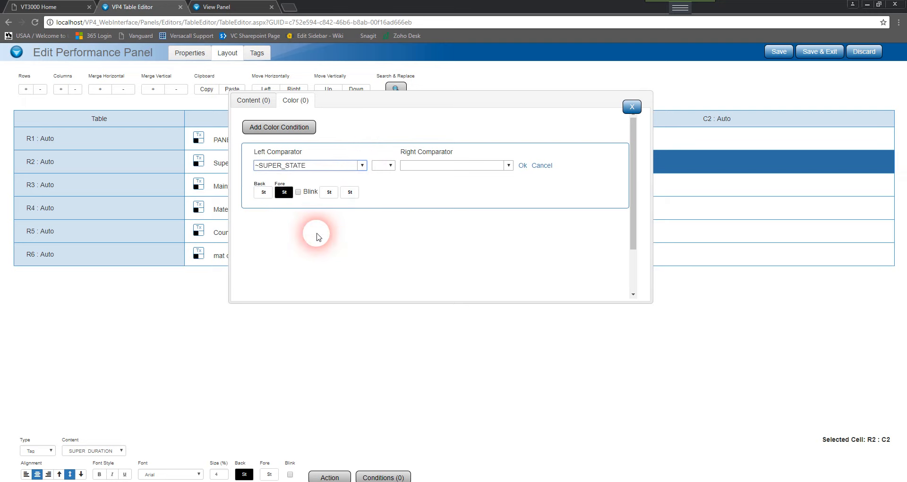
left_click(385, 165)
left_click(383, 175)
left_click(414, 166)
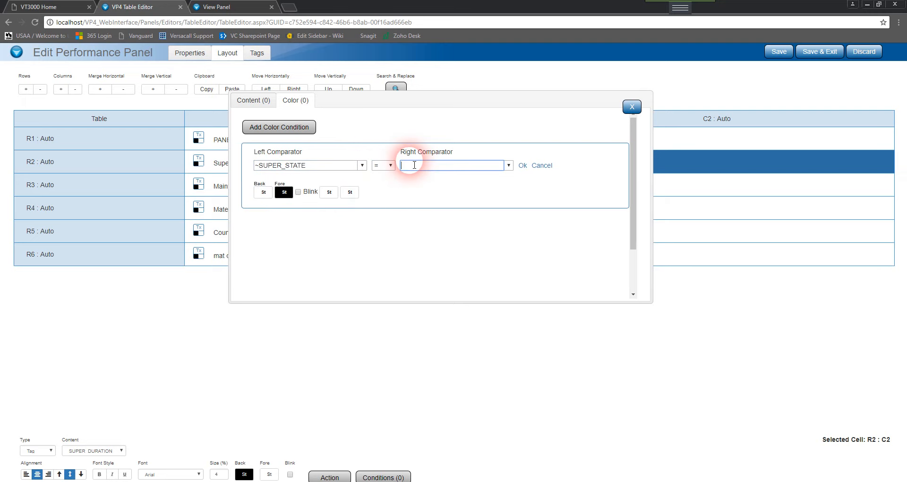
Give the ~SUPER_STATE = 0 condition a green #00FF00 background and accept the condition.
left_click(263, 193)
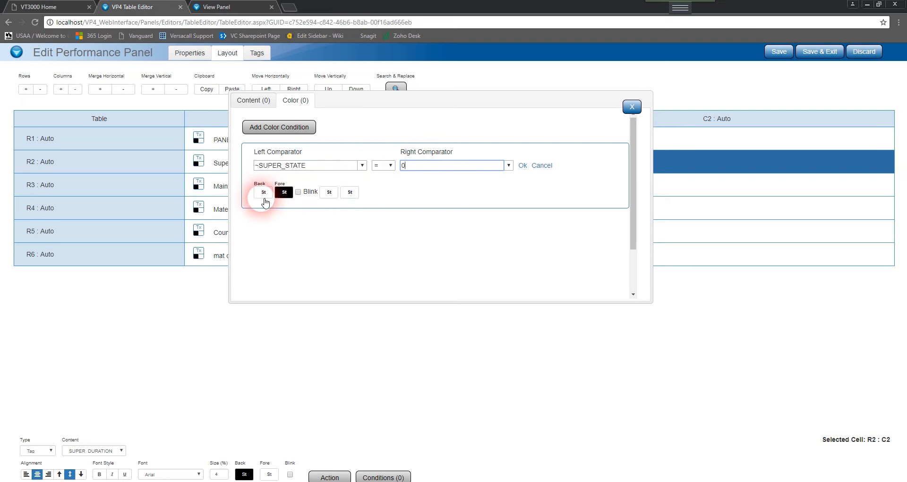
left_click(220, 184)
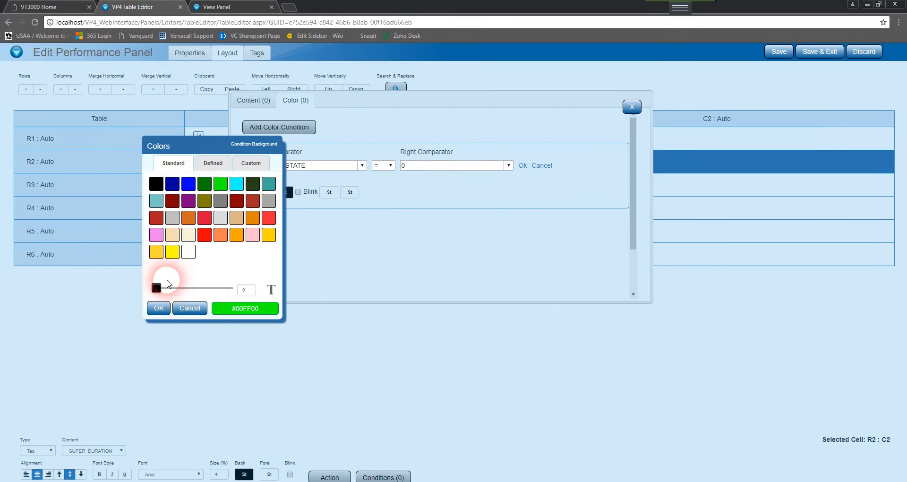
left_click(158, 308)
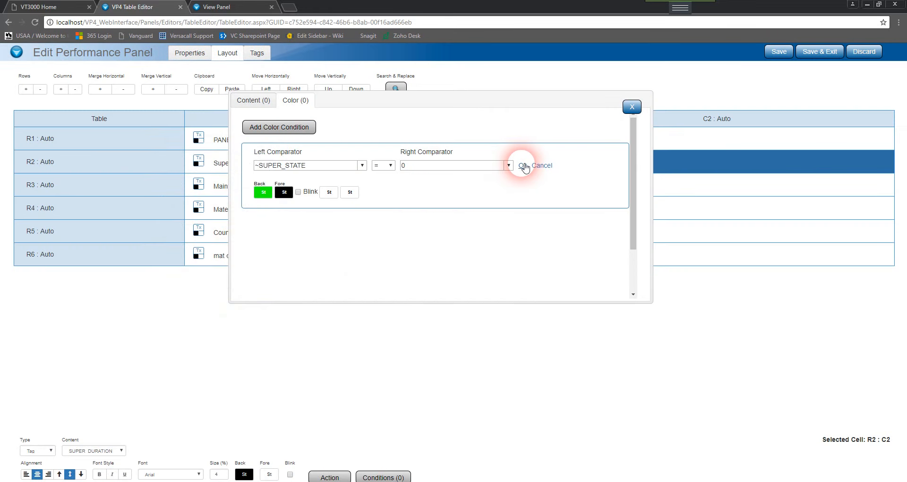
left_click(523, 166)
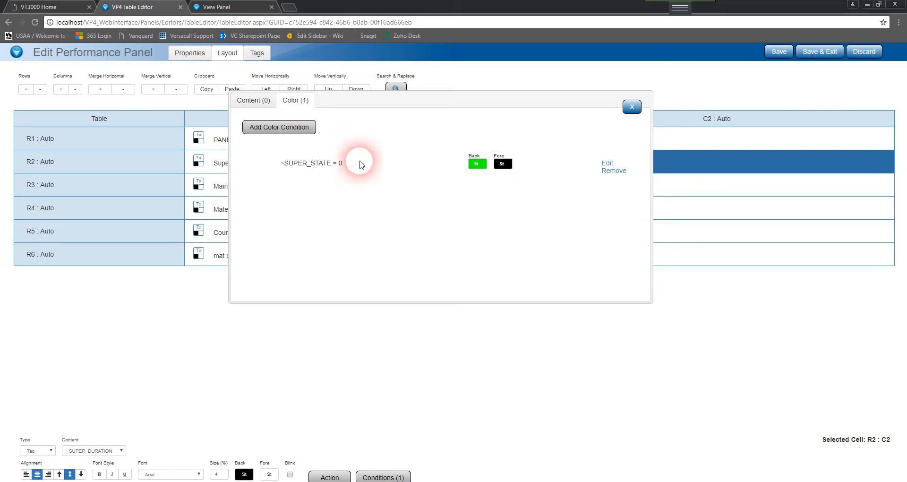
Add a second color condition for ~SUPER_STATE = 1 with a red #FF0000 background and blinking enabled.
left_click(298, 136)
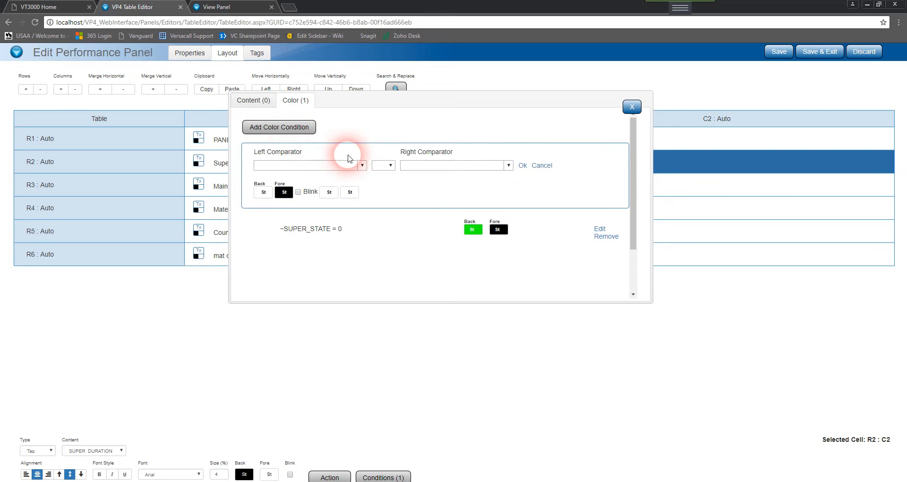
left_click(362, 166)
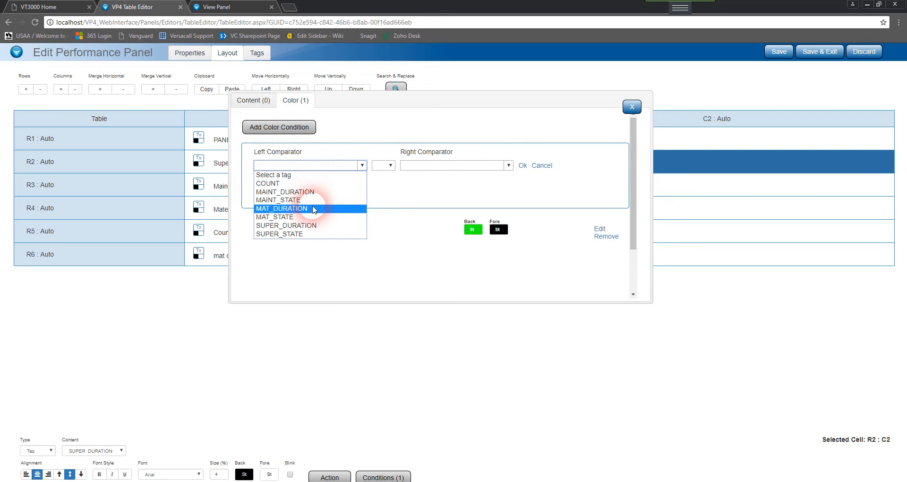
left_click(316, 235)
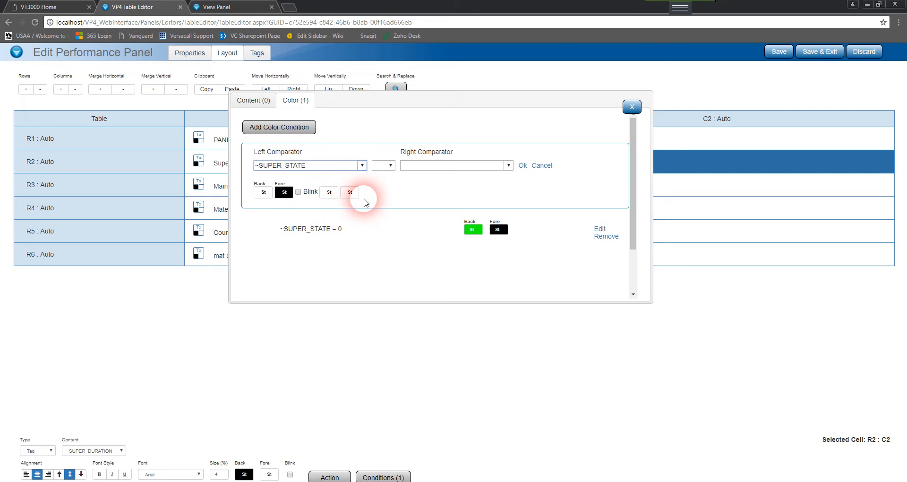
left_click(383, 166)
left_click(407, 169)
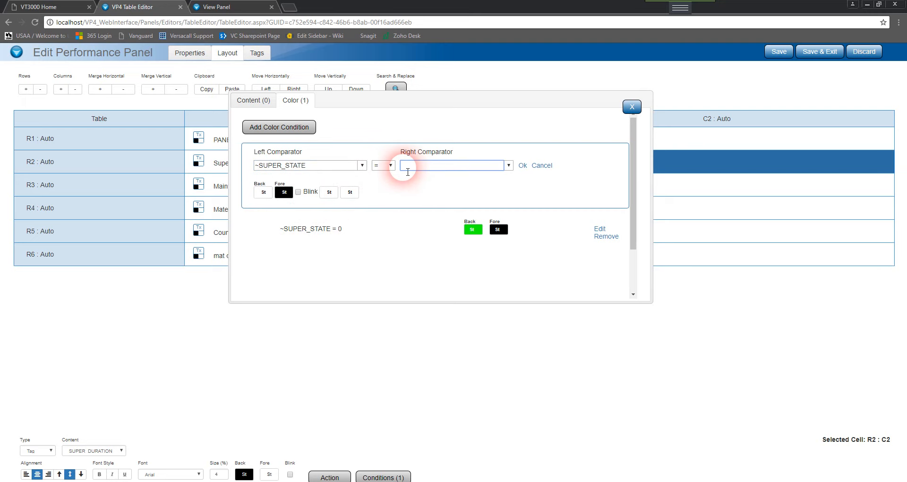
type("1")
left_click(263, 192)
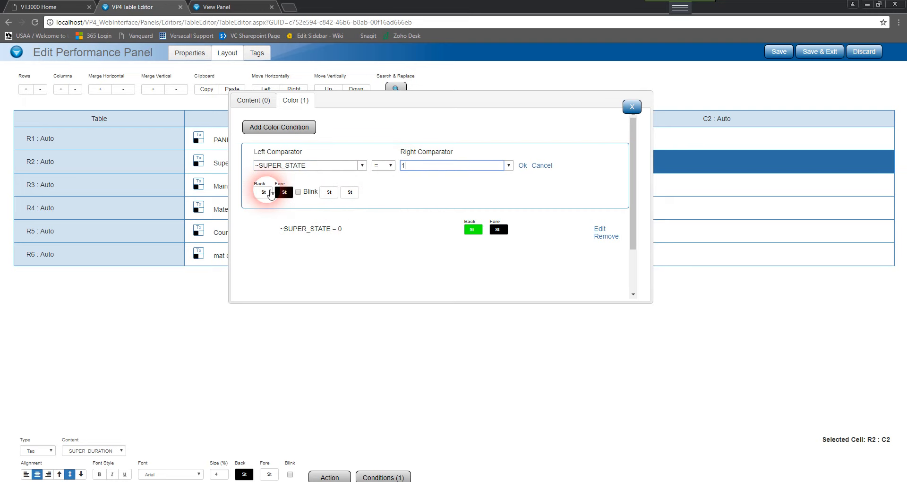
left_click(204, 235)
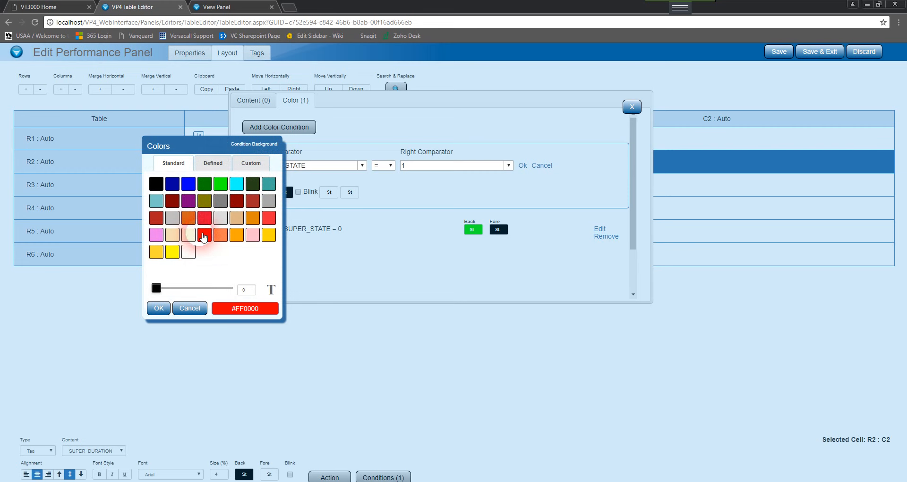
left_click(168, 309)
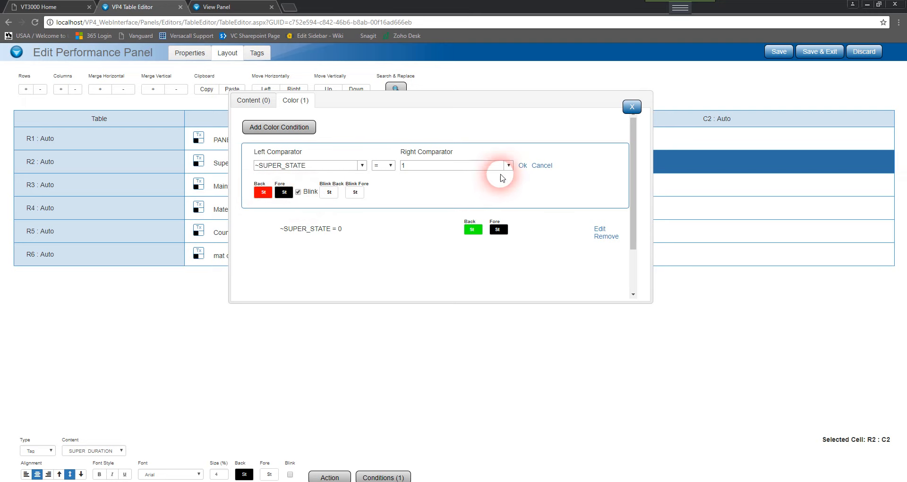
left_click(523, 165)
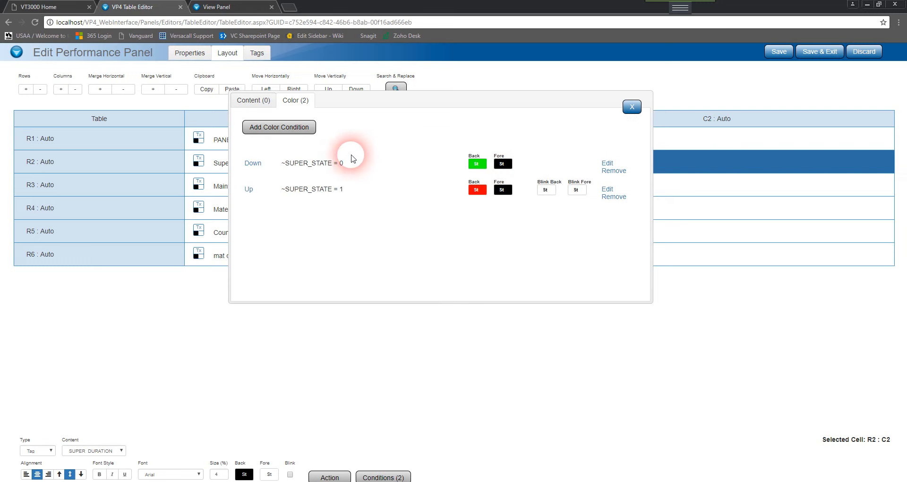
Add a third color condition for ~SUPER_STATE = 2 with an amber-yellow background, and close the cell's conditions.
left_click(283, 127)
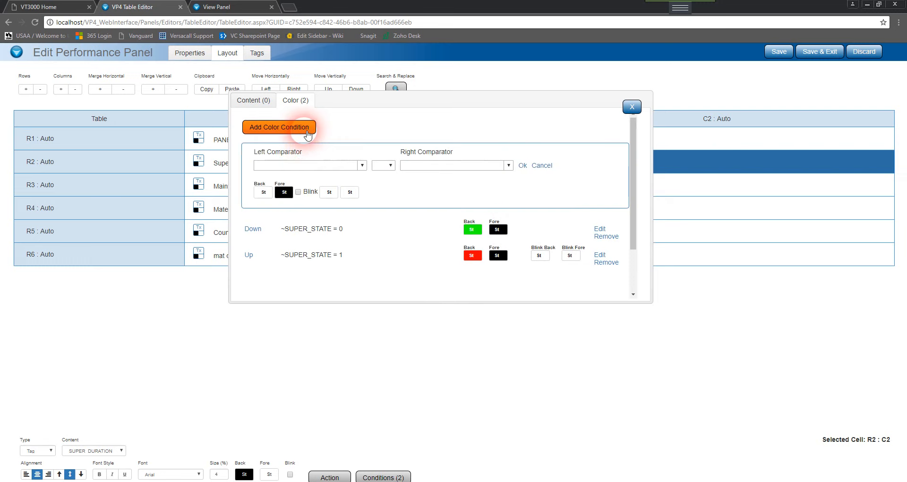
left_click(362, 166)
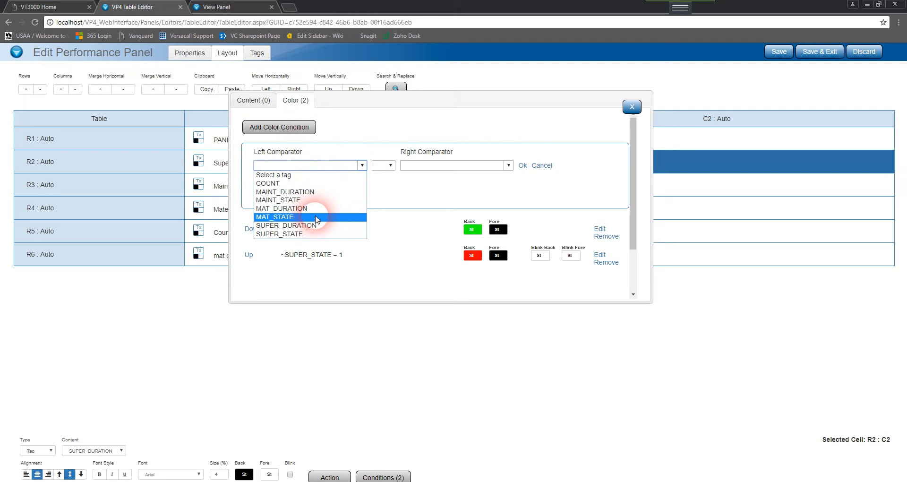
left_click(302, 233)
left_click(390, 166)
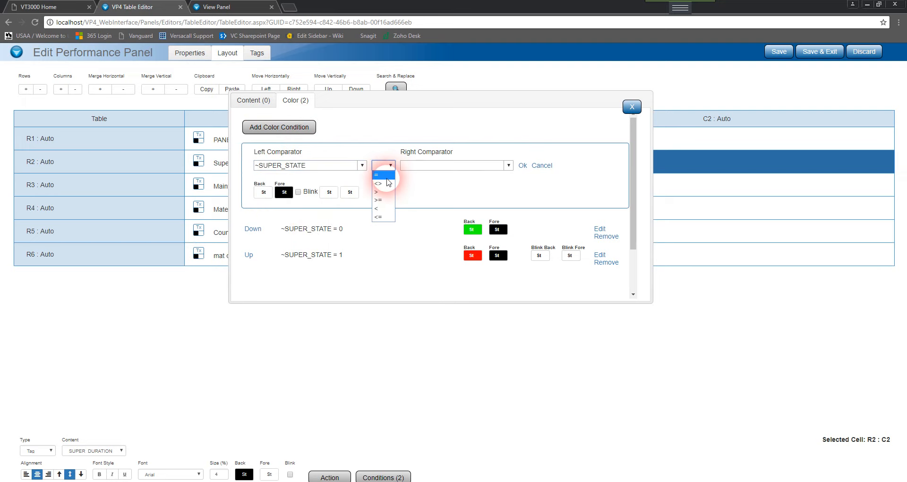
left_click(382, 180)
left_click(410, 170)
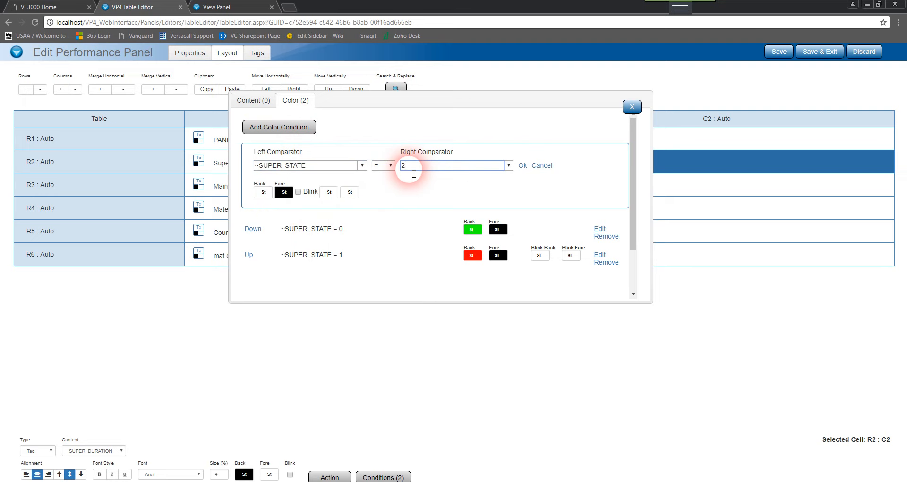
left_click(262, 192)
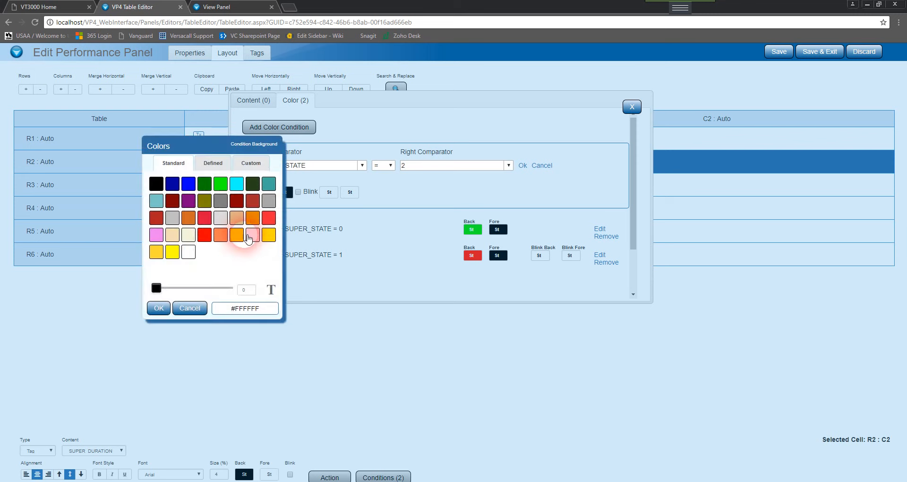
left_click(268, 235)
left_click(159, 308)
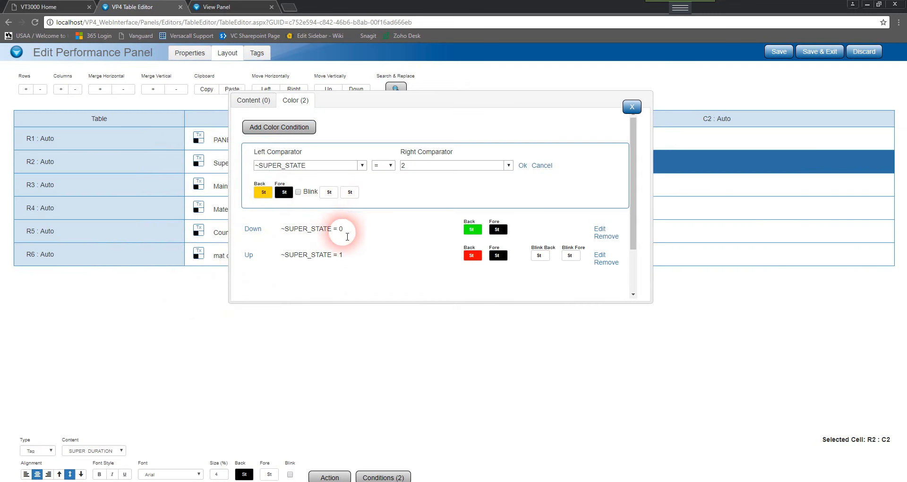
left_click(522, 165)
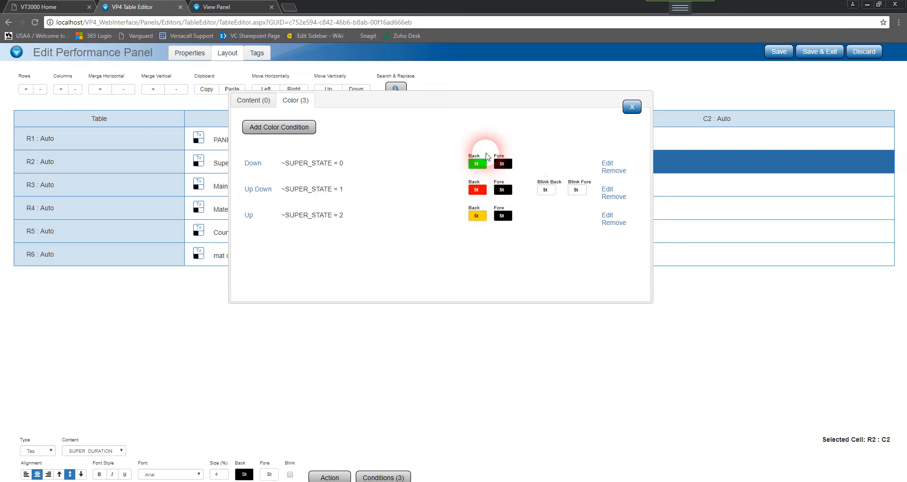
left_click(632, 107)
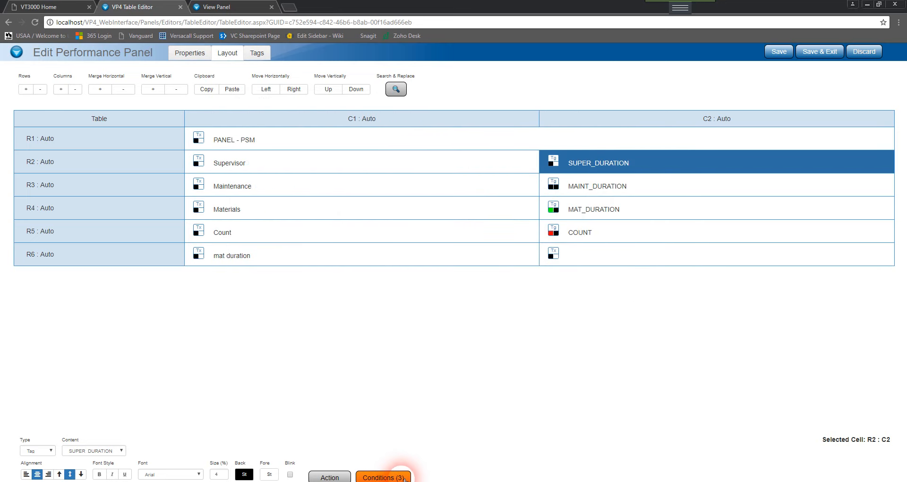
Review the existing color conditions on the MAINT_DURATION and MAT_DURATION cells.
left_click(612, 190)
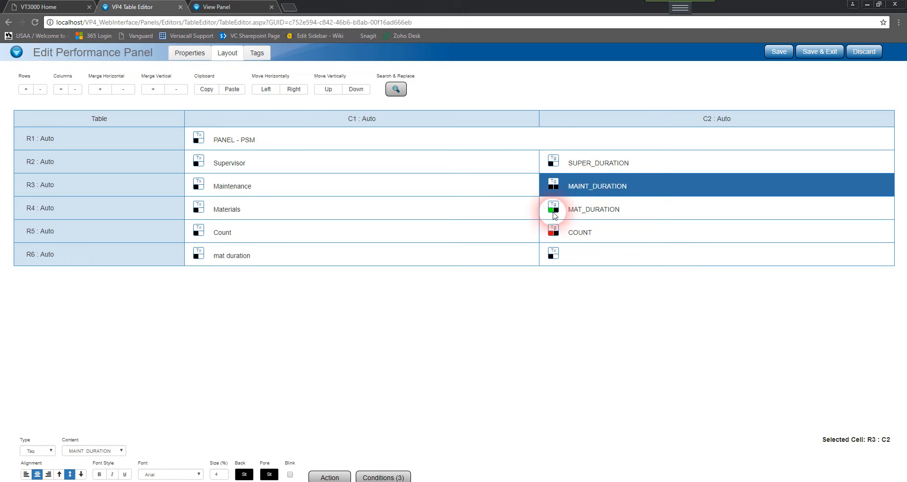
left_click(383, 477)
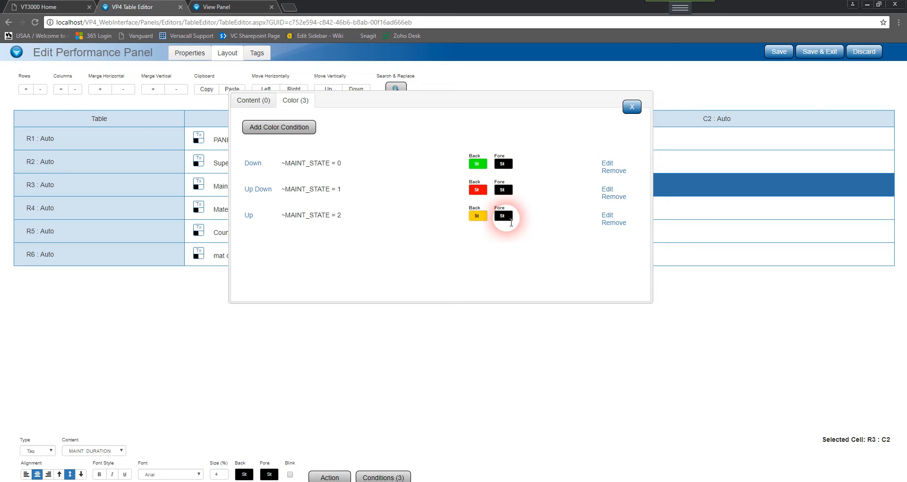
left_click(632, 106)
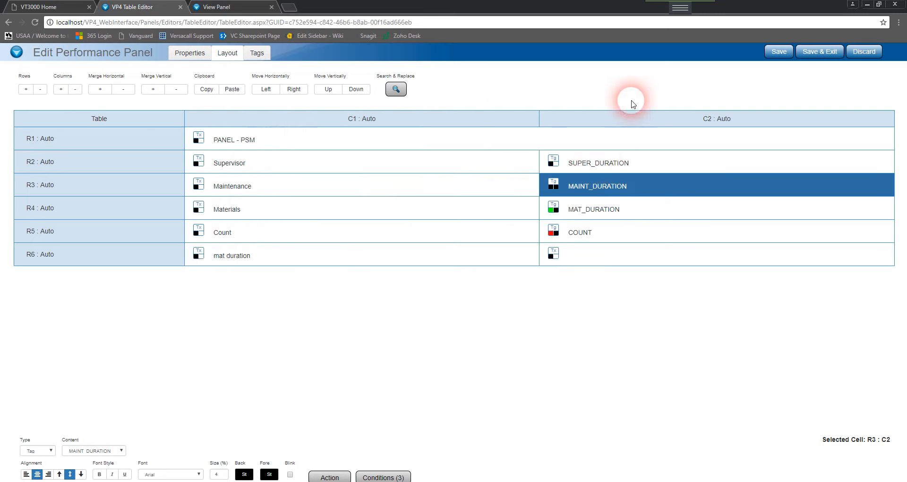
left_click(601, 216)
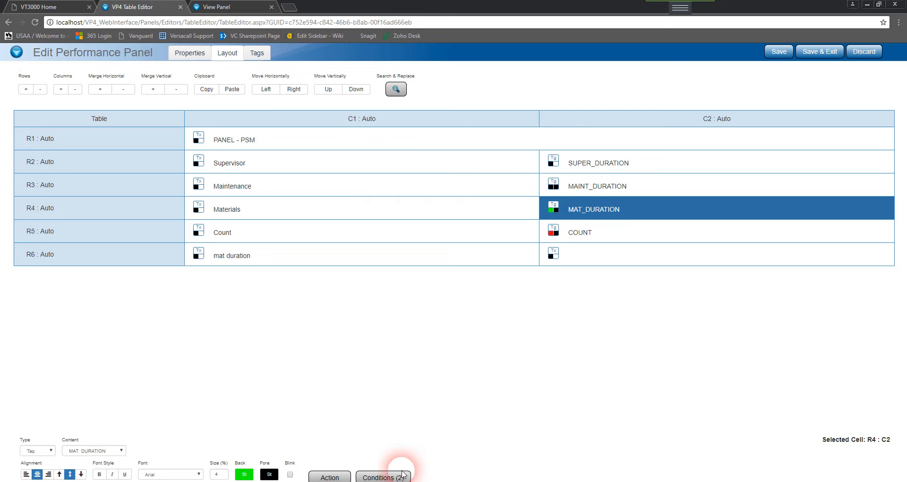
left_click(378, 476)
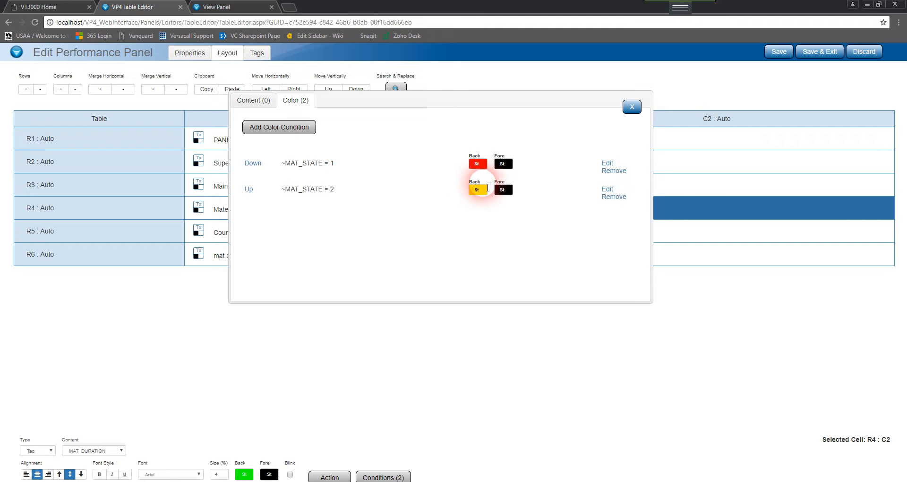
left_click(632, 108)
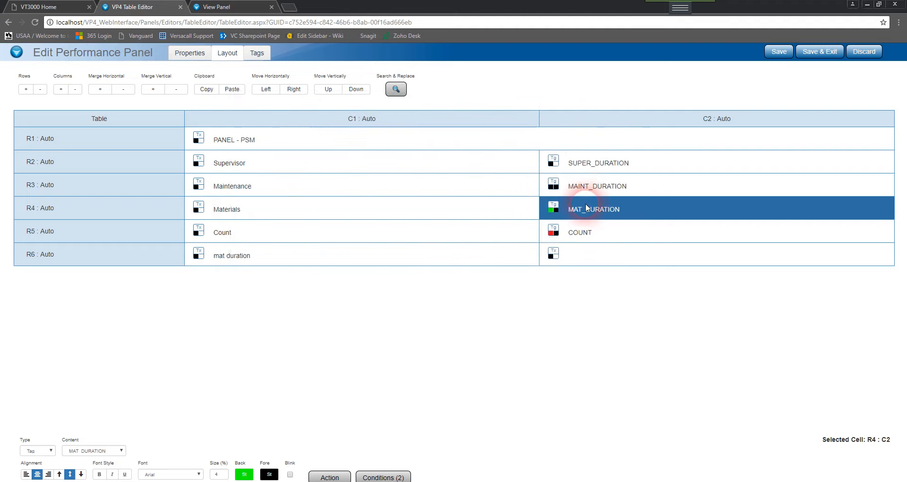
Edit the COUNT cell's color condition so it compares ~COUNT > 29, and close the cell's conditions.
left_click(586, 234)
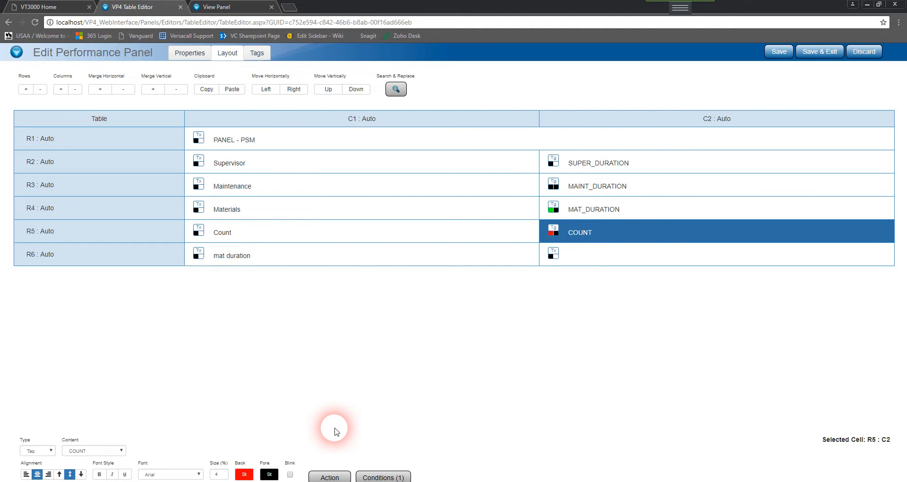
left_click(380, 477)
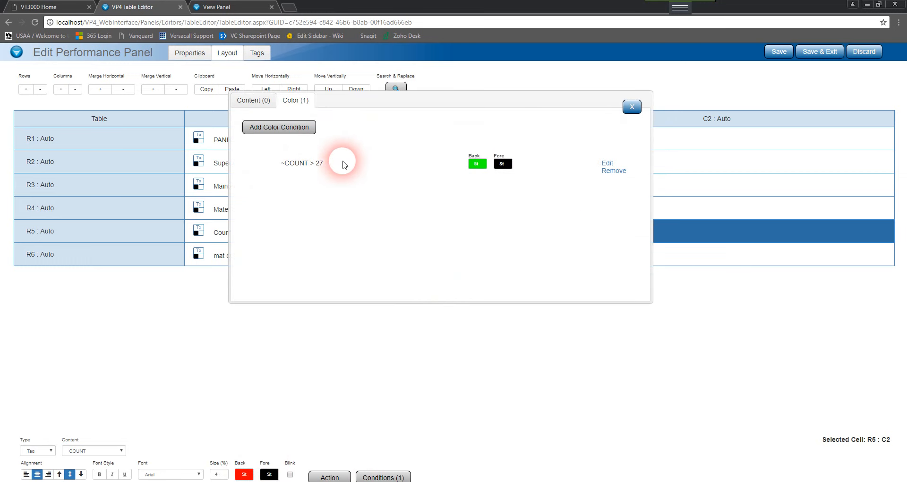
left_click(607, 163)
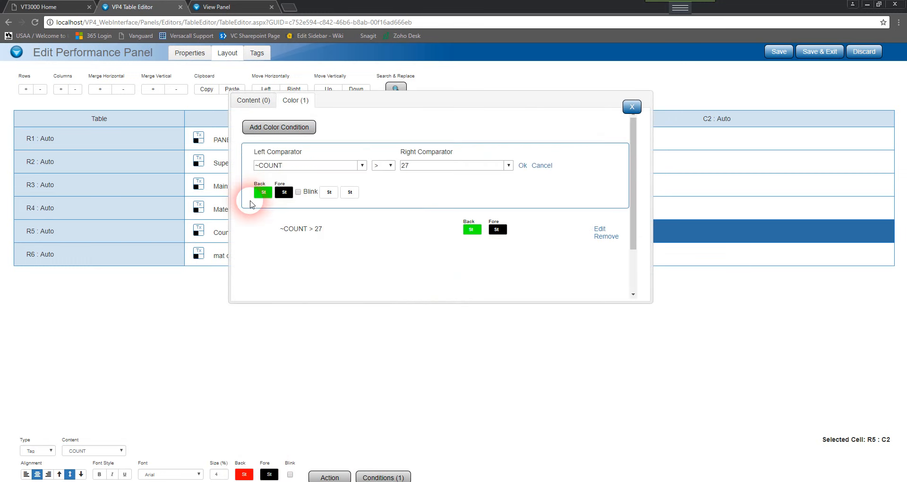
double_click(405, 165)
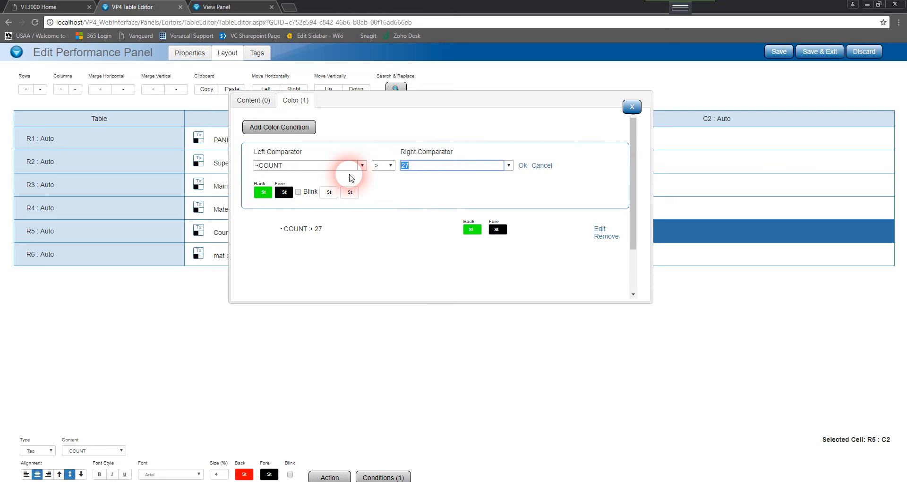
type("29")
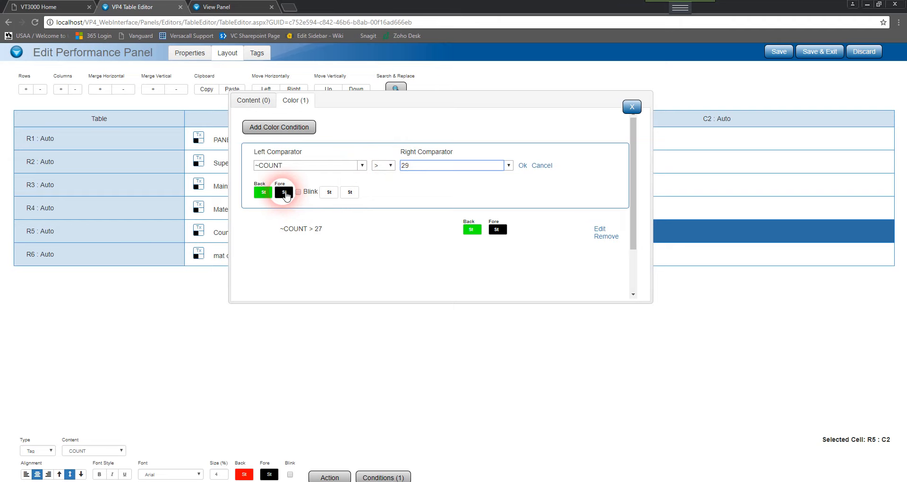
left_click(522, 166)
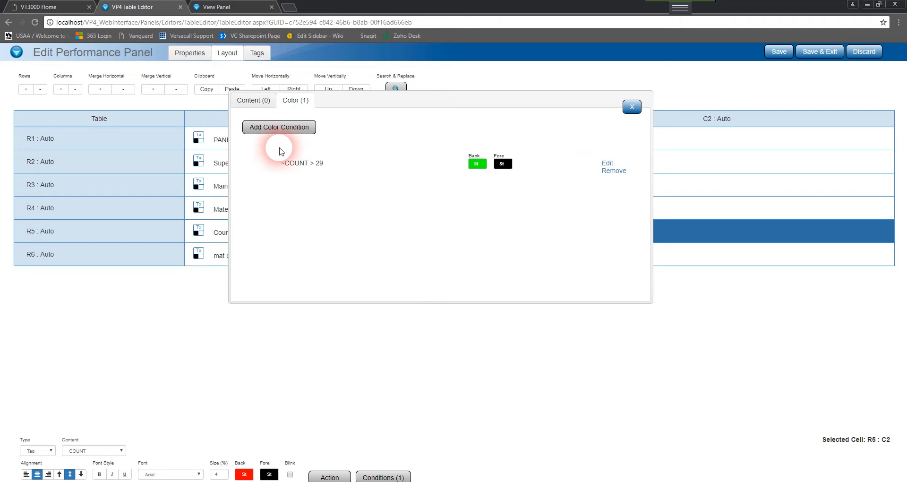
left_click(633, 109)
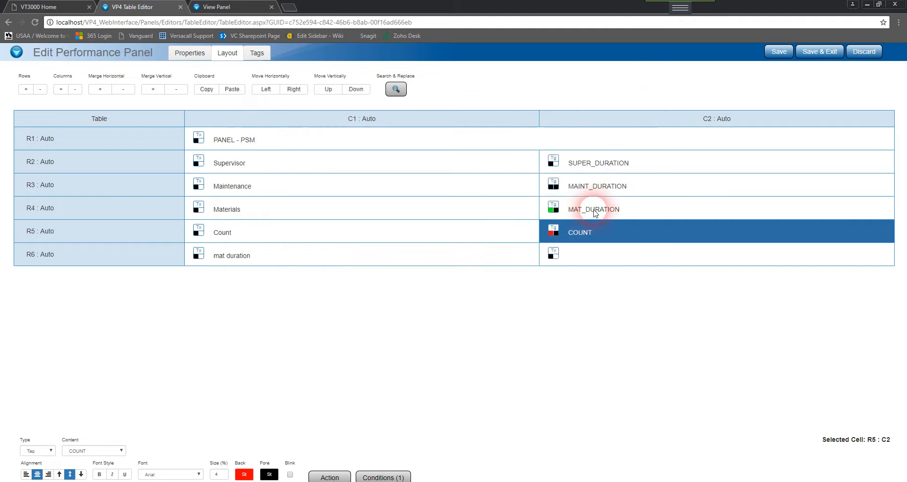
Start a color condition on the empty cell in the mat duration row that compares ~MAT_DURATION > 0.
left_click(581, 256)
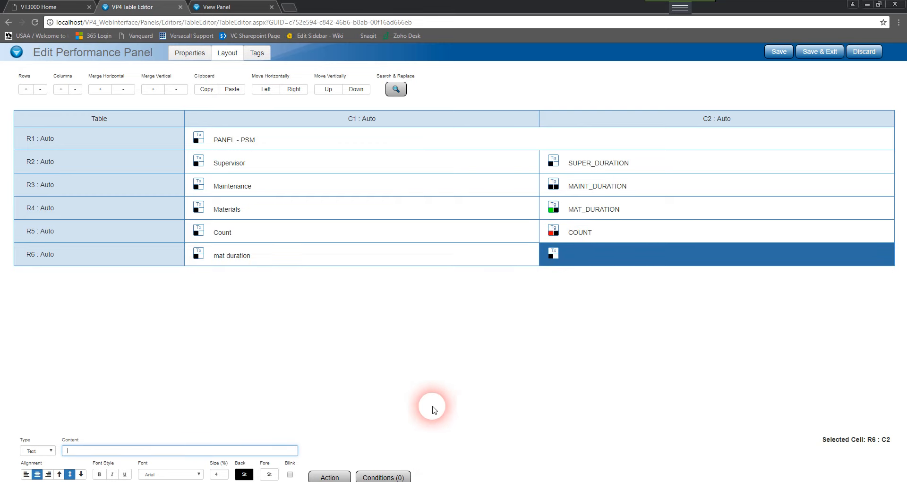
left_click(408, 475)
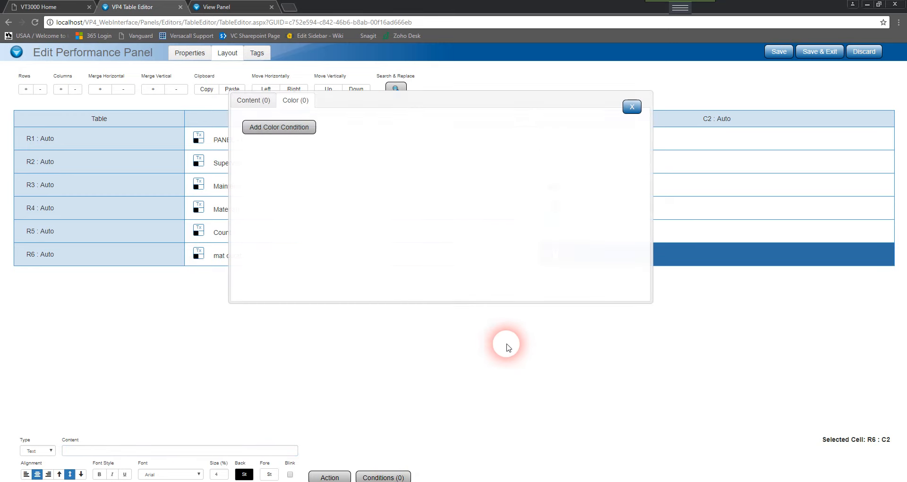
left_click(299, 129)
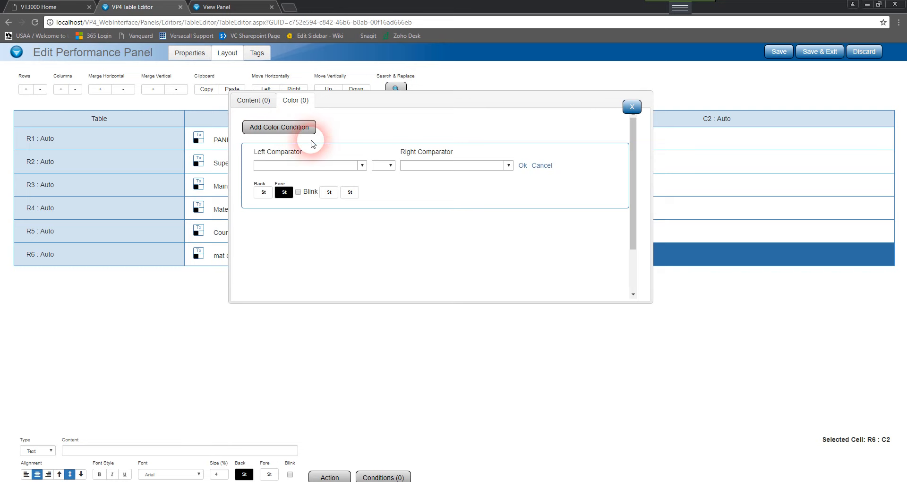
left_click(362, 166)
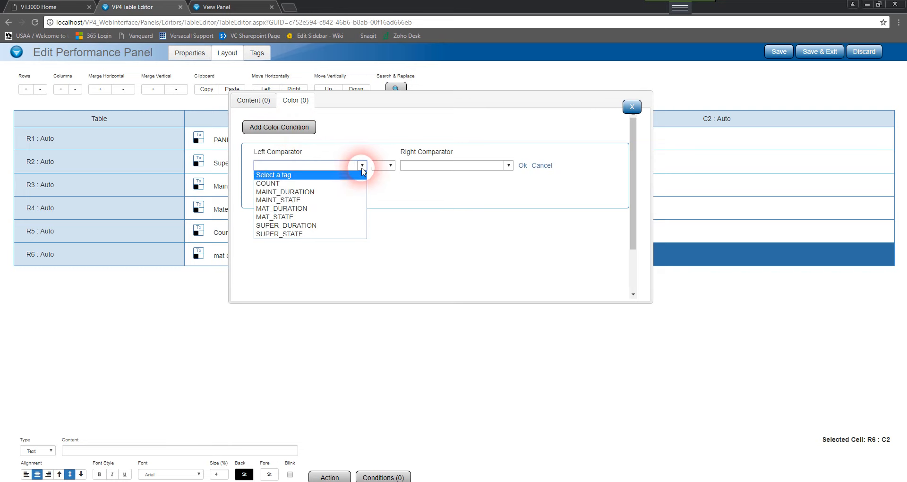
left_click(304, 208)
left_click(388, 166)
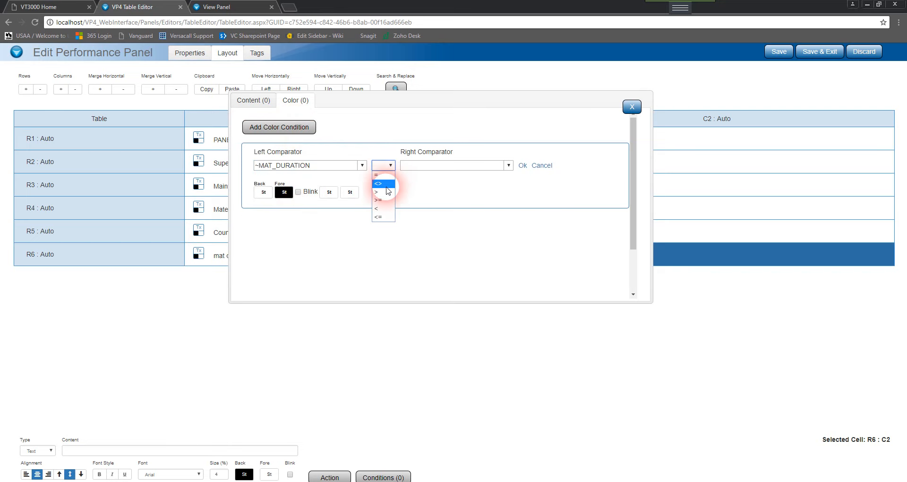
left_click(392, 183)
left_click(402, 169)
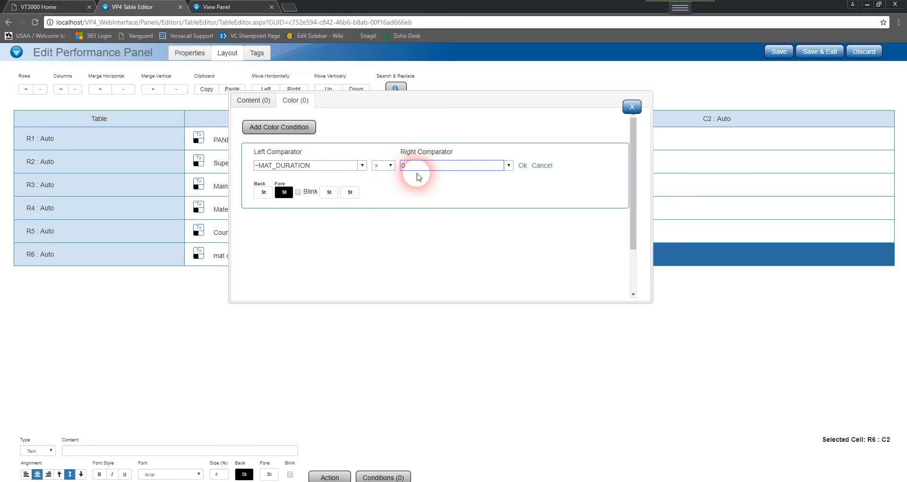
Give the ~MAT_DURATION > 0 condition a red #FF0000 background, accept it and close the cell's conditions.
left_click(269, 197)
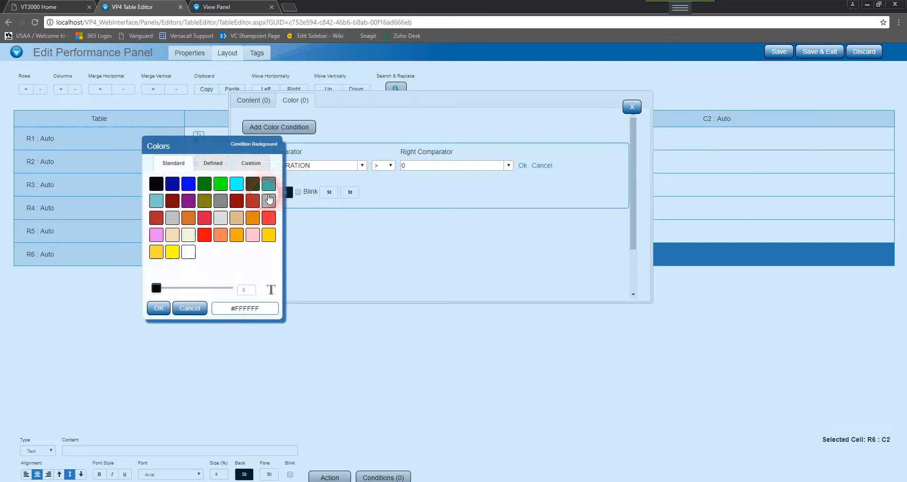
left_click(205, 235)
left_click(158, 308)
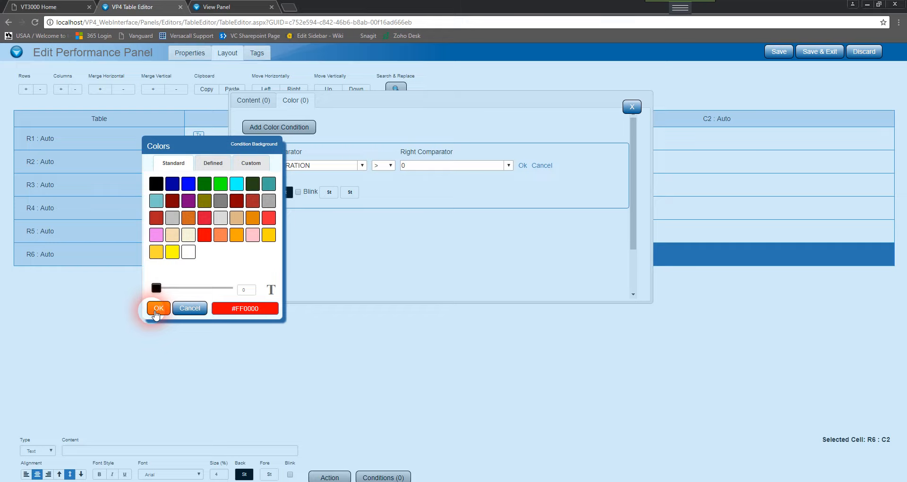
left_click(523, 166)
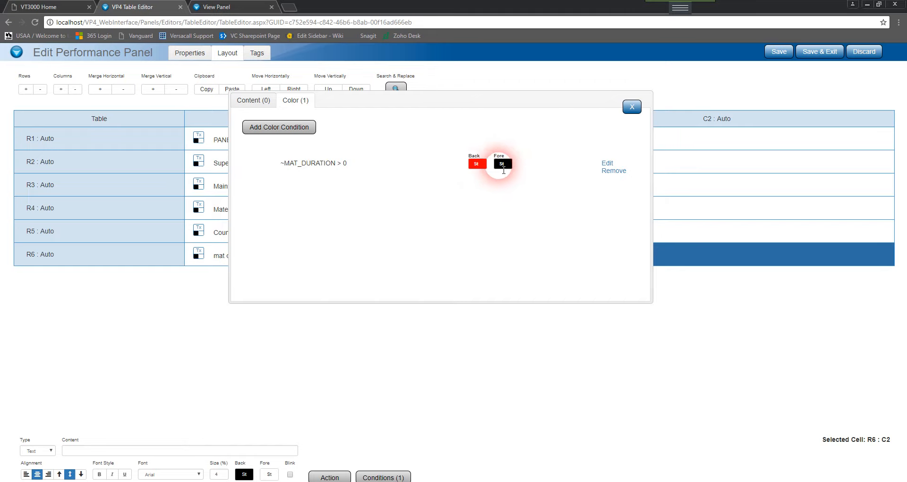
left_click(631, 107)
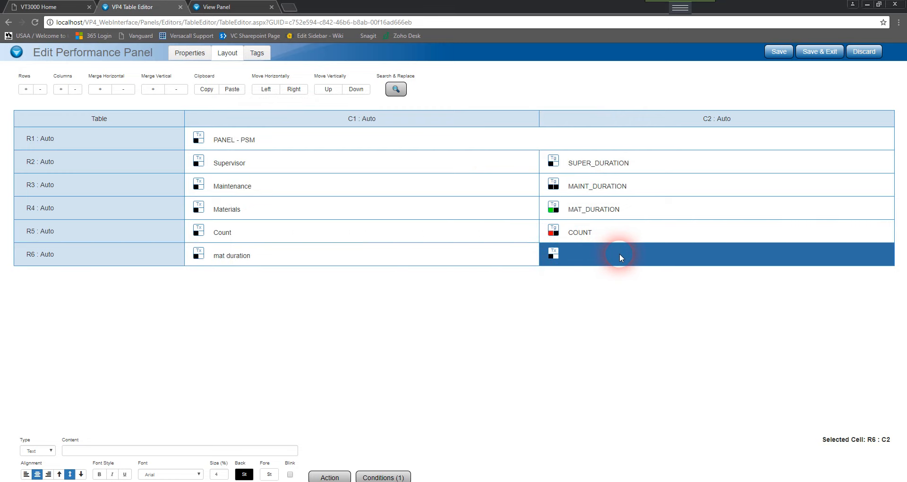
Save the panel and exit the editor, and switch to the live view of the COLOR panel.
left_click(839, 56)
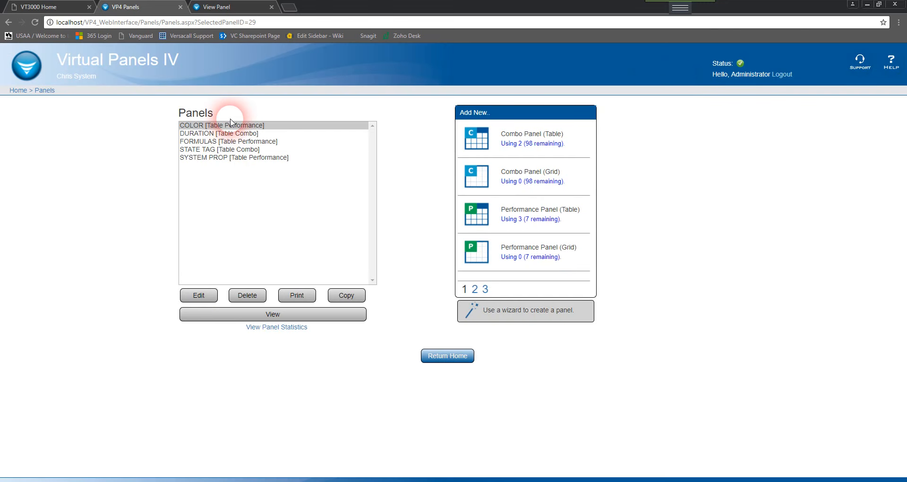
left_click(231, 125)
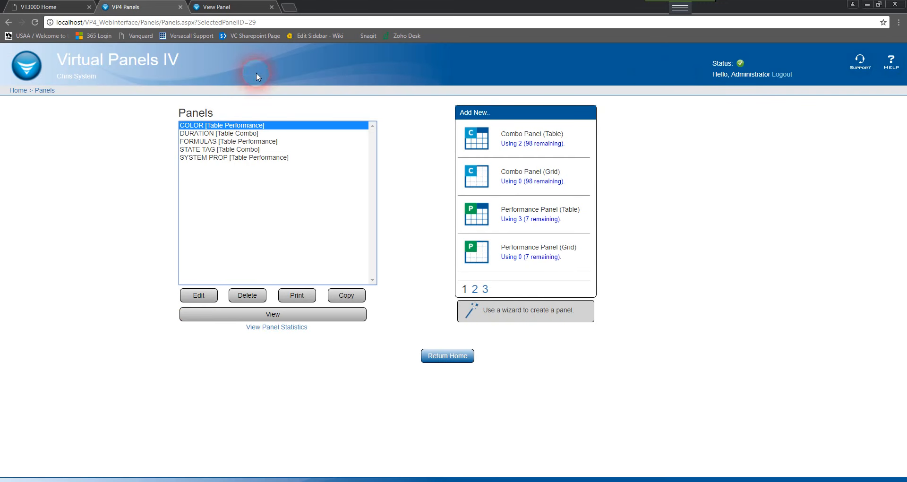
left_click(243, 7)
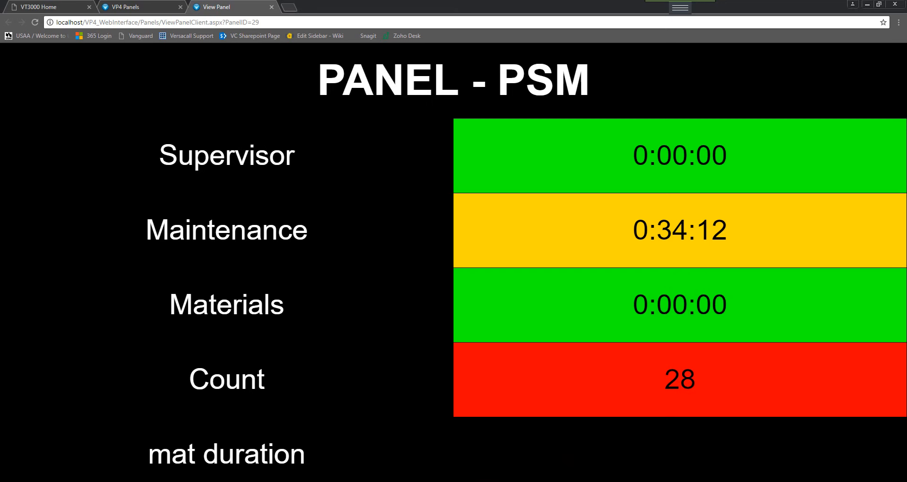
Switch to the Virtual Device Client, place it clear of the panel's value cells, and run a Supervisor call through acknowledgement and clearing.
left_click(312, 481)
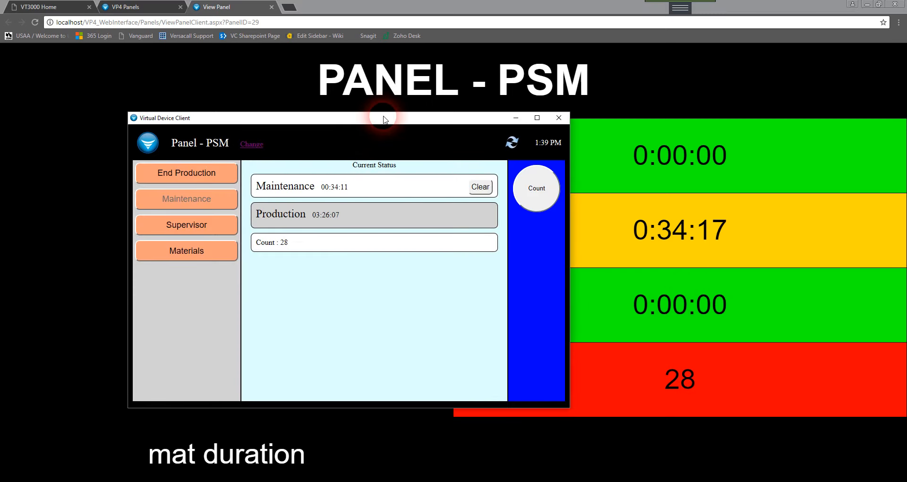
left_click_drag(383, 119, 264, 121)
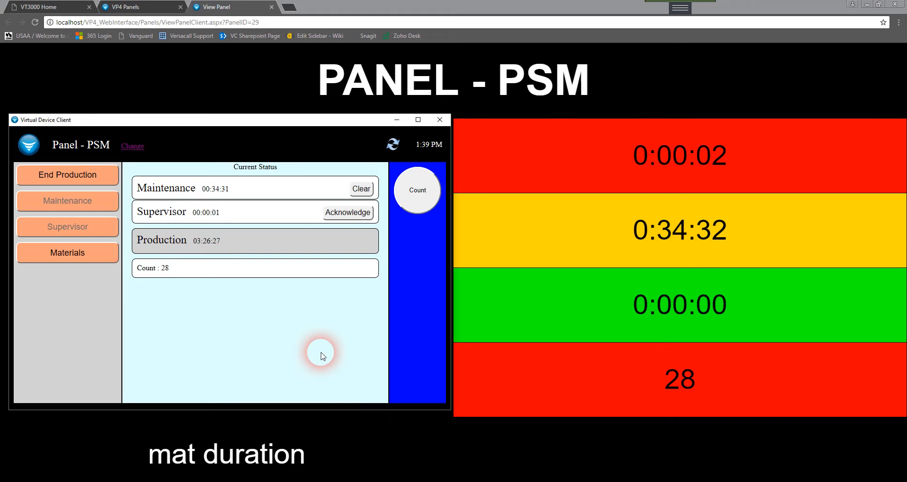
left_click(355, 214)
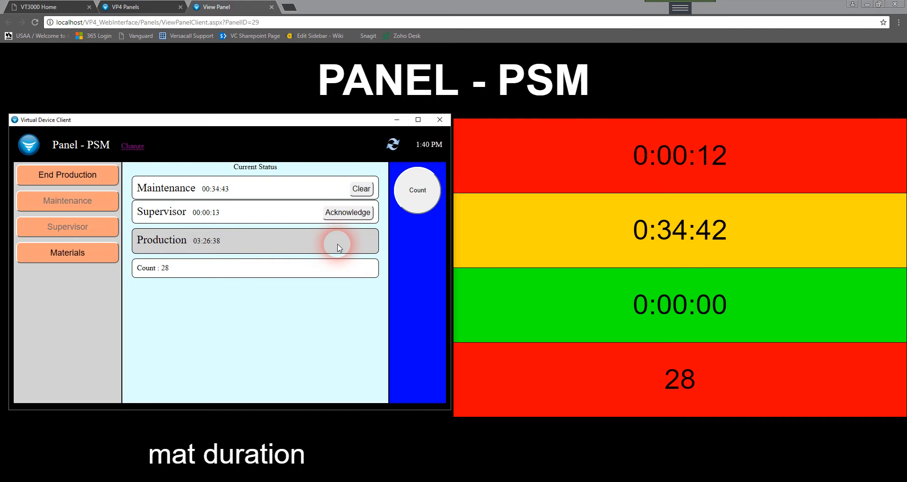
left_click(343, 213)
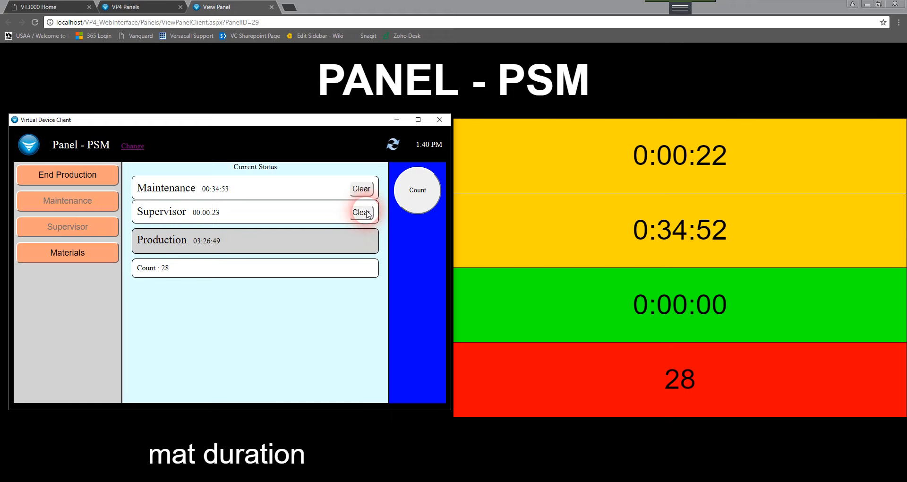
left_click(366, 214)
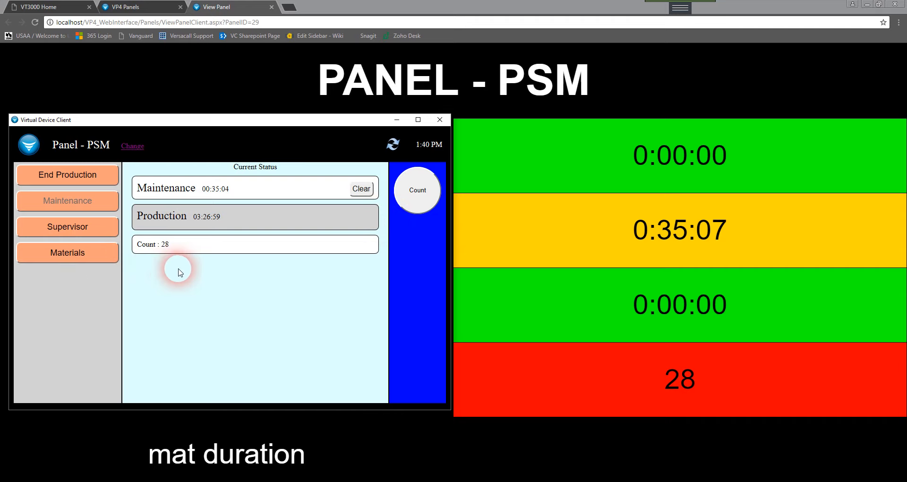
Raise a Materials call in the Virtual Device Client, and run it through acknowledgement and clearing to test the duration cells.
left_click(113, 257)
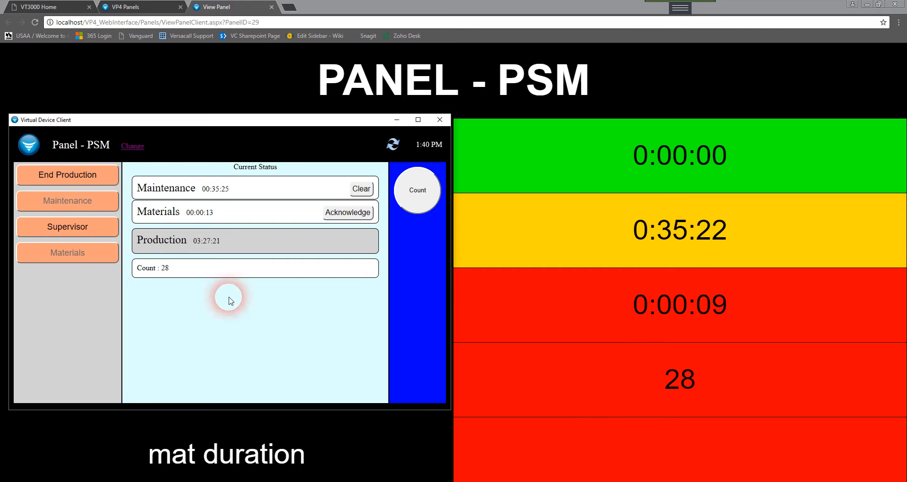
left_click(361, 215)
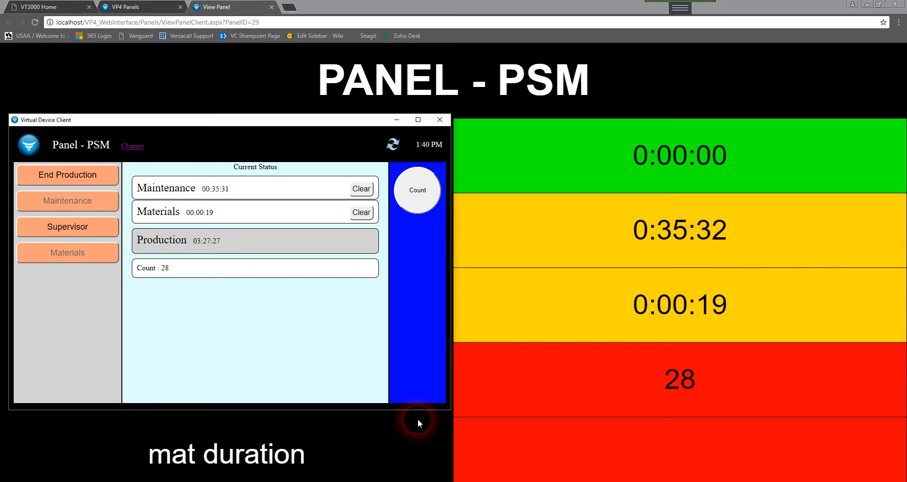
left_click(361, 213)
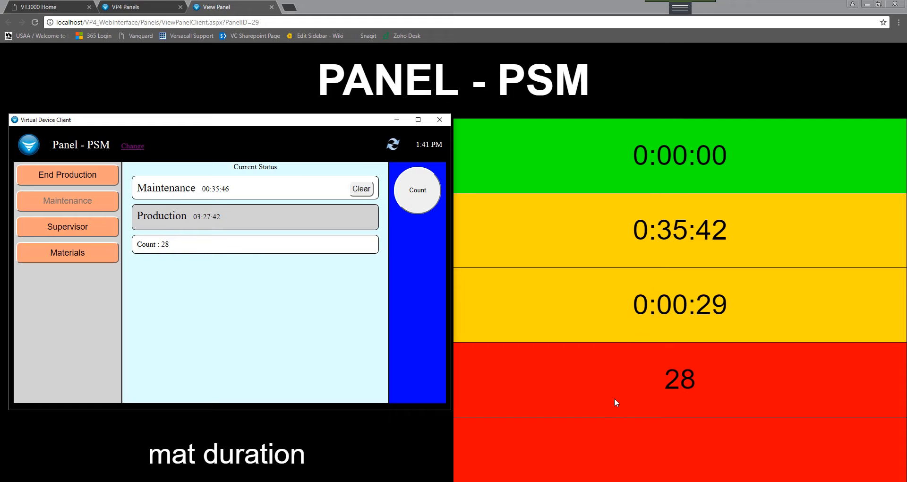
left_click(607, 443)
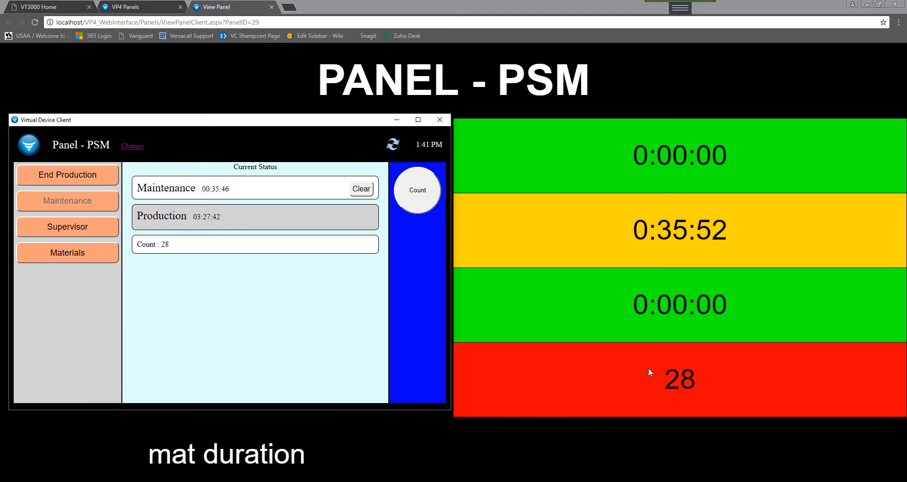
Raise the production count to 30 in the Virtual Device Client to test the panel's Count cell color.
left_click(414, 194)
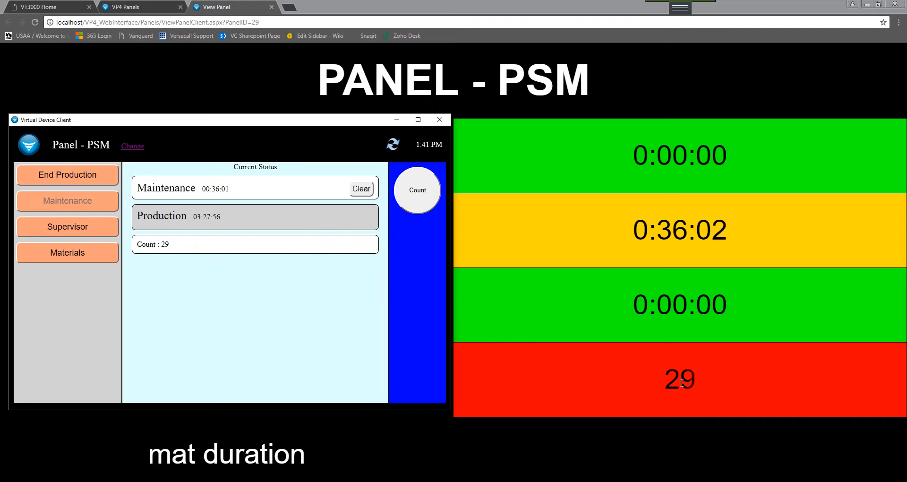
left_click(421, 191)
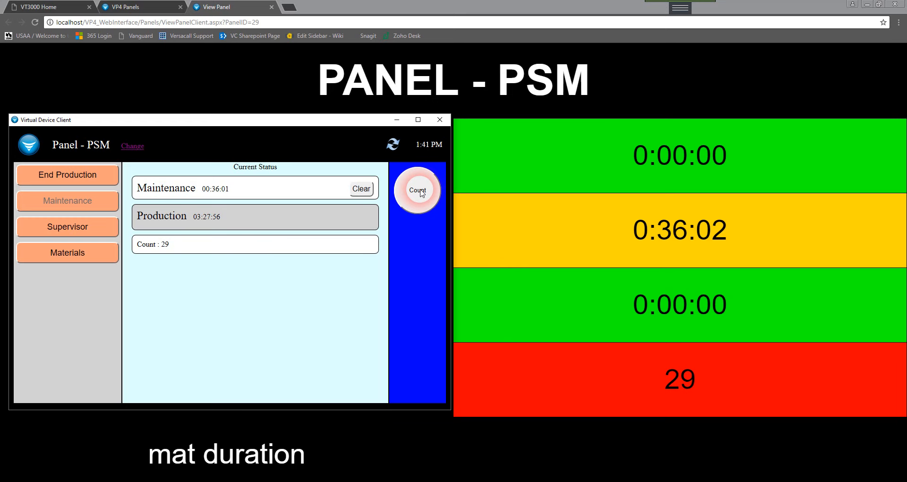
left_click(421, 191)
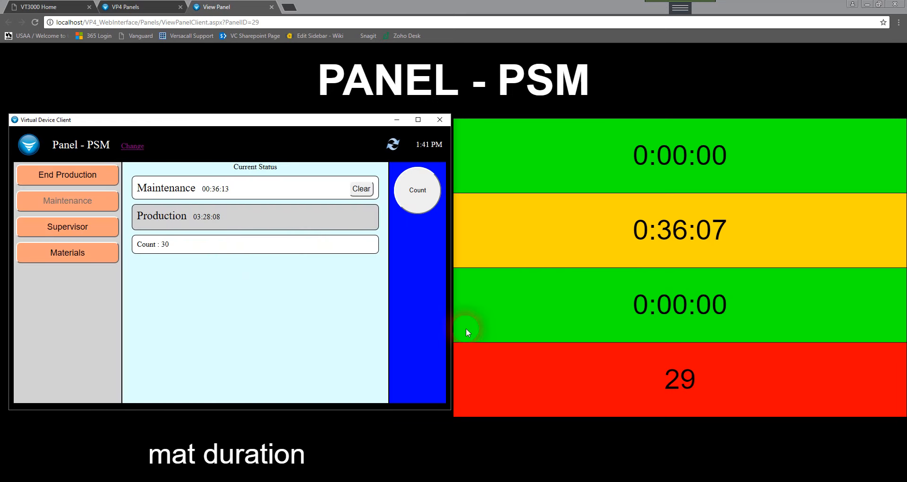
left_click(706, 389)
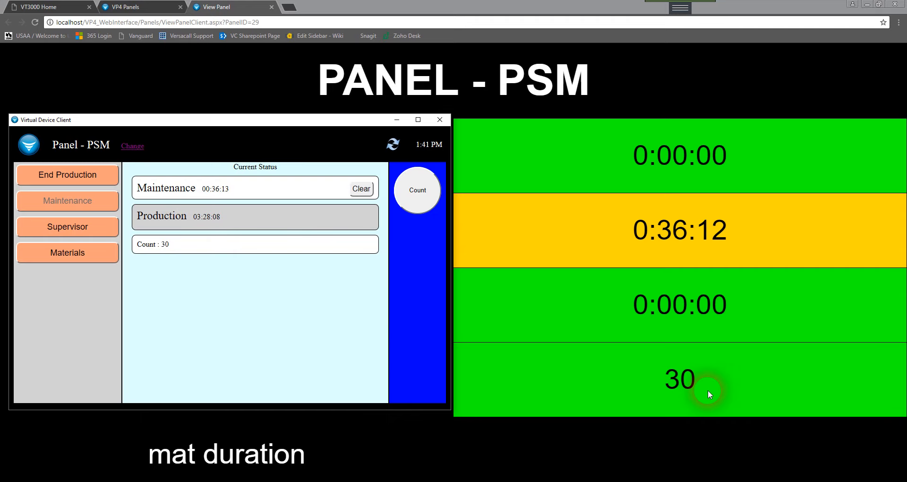